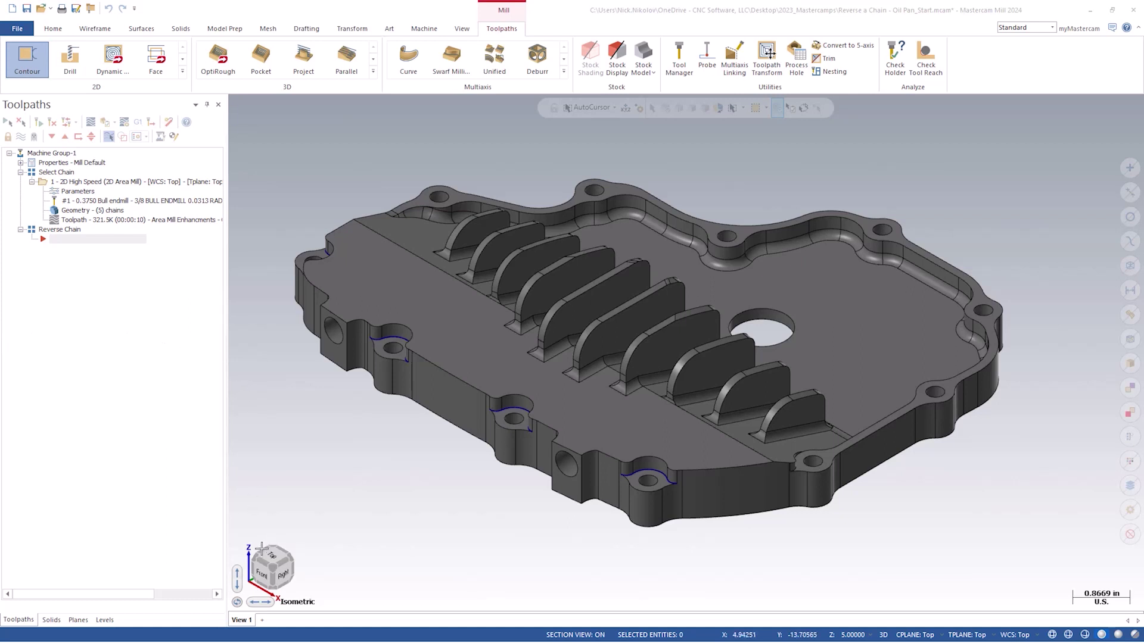
Fit the whole oil pan part in an isometric view using the view cube corner
left_click(274, 565)
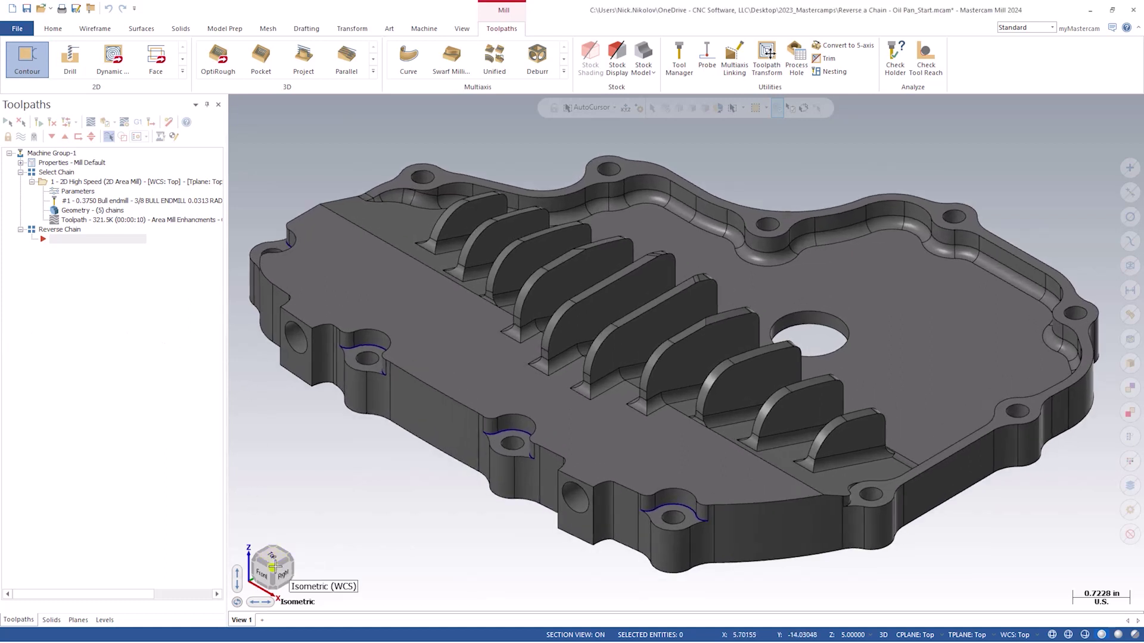
Start a 2D Contour toolpath chained to the arc edge around the front lower hole
left_click(34, 65)
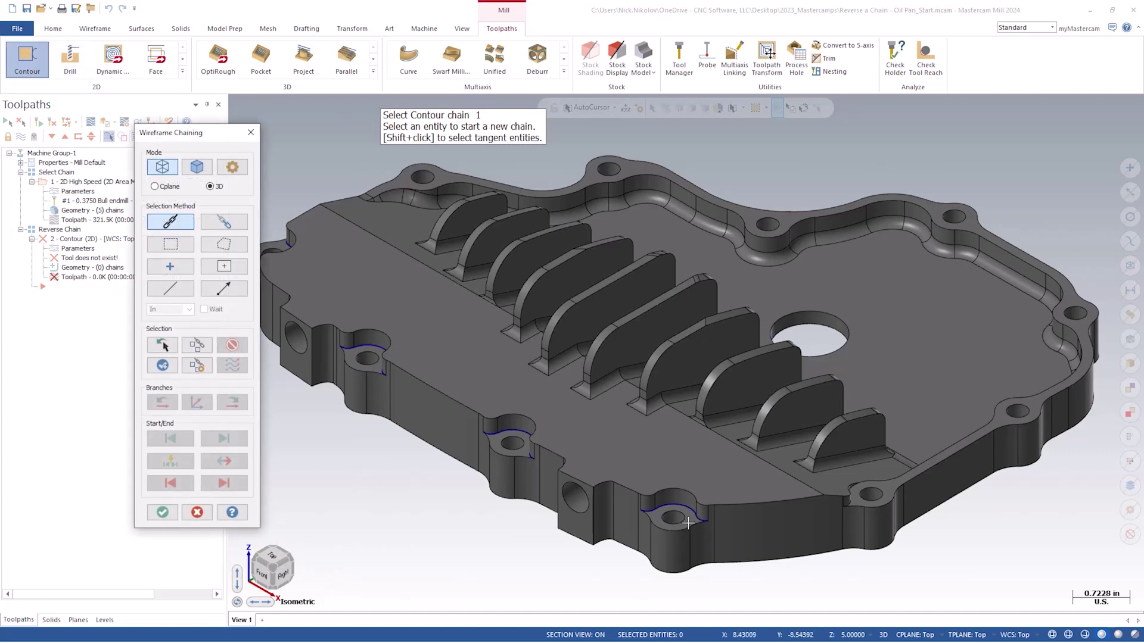
scroll(677, 520, "up", 3)
scroll(678, 521, "up", 2)
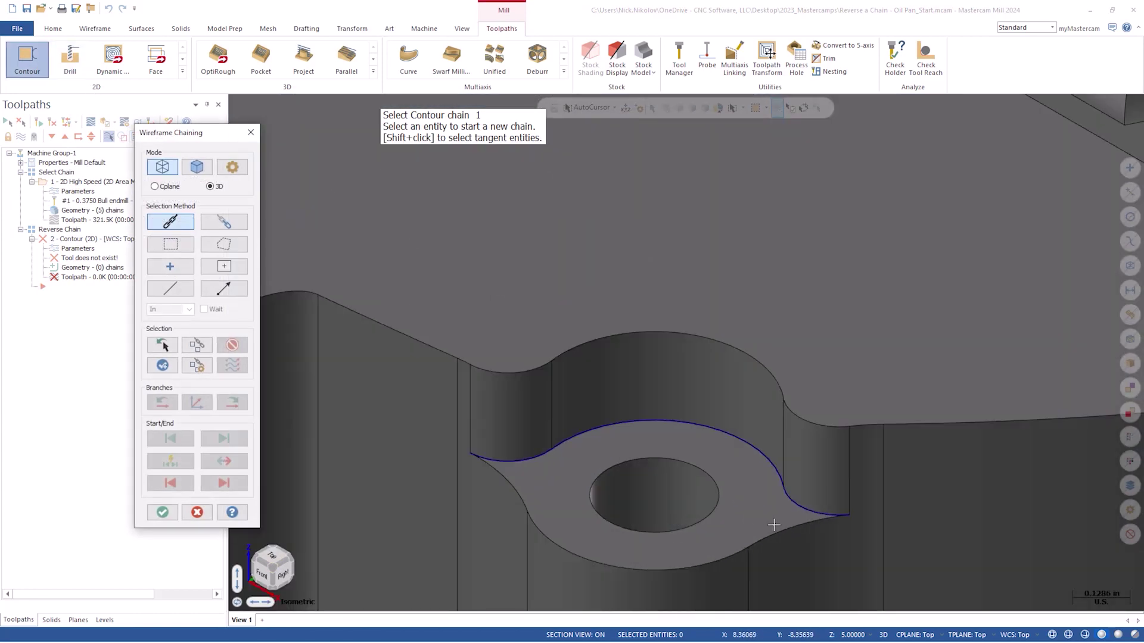
left_click(854, 517)
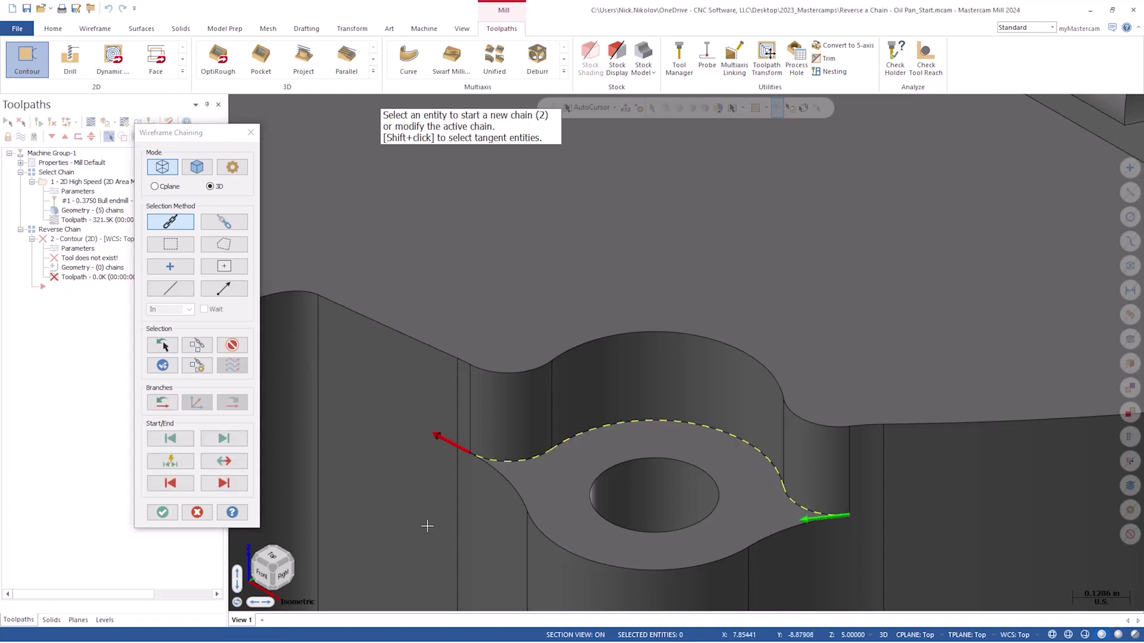
left_click(161, 513)
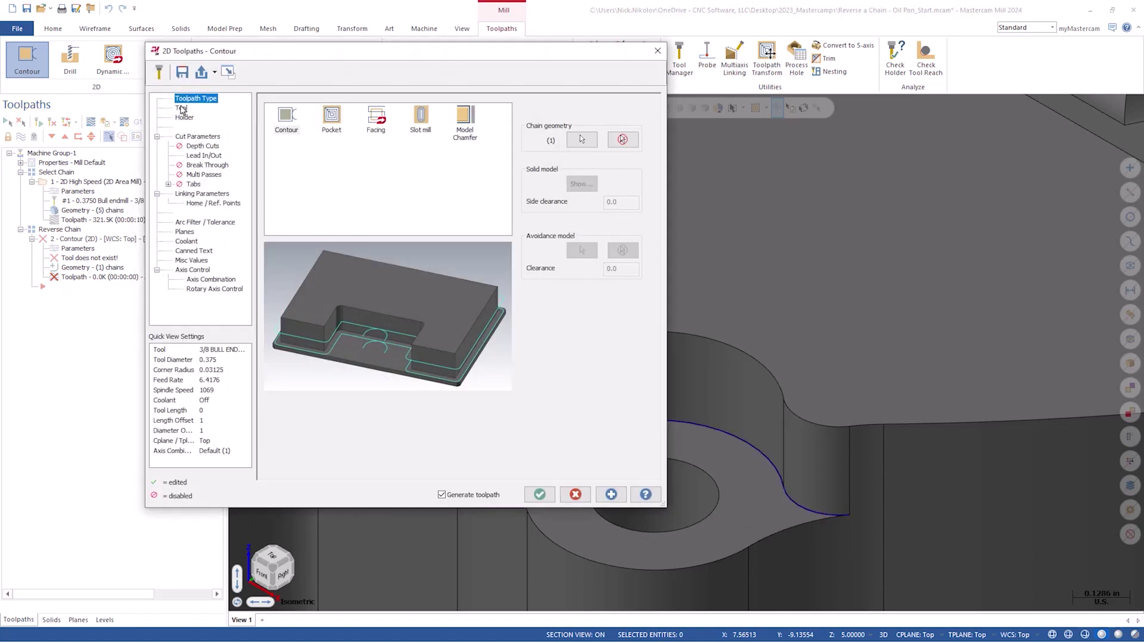
Assign the 3/8 bull endmill and enable the clearance height for the contour
left_click(182, 107)
left_click(348, 121)
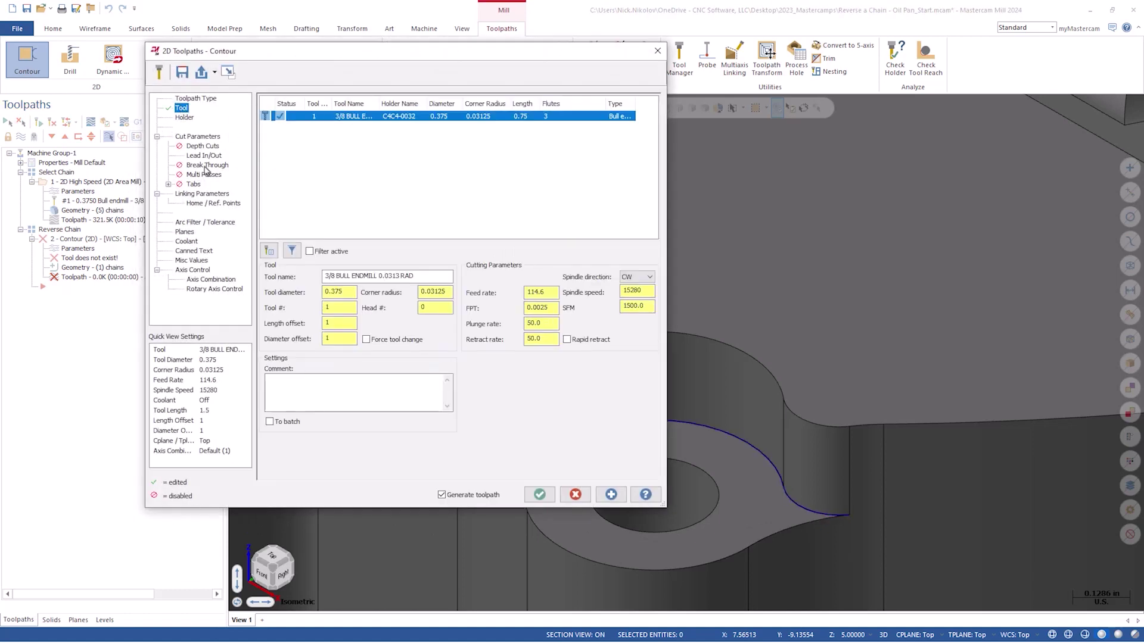
left_click(201, 193)
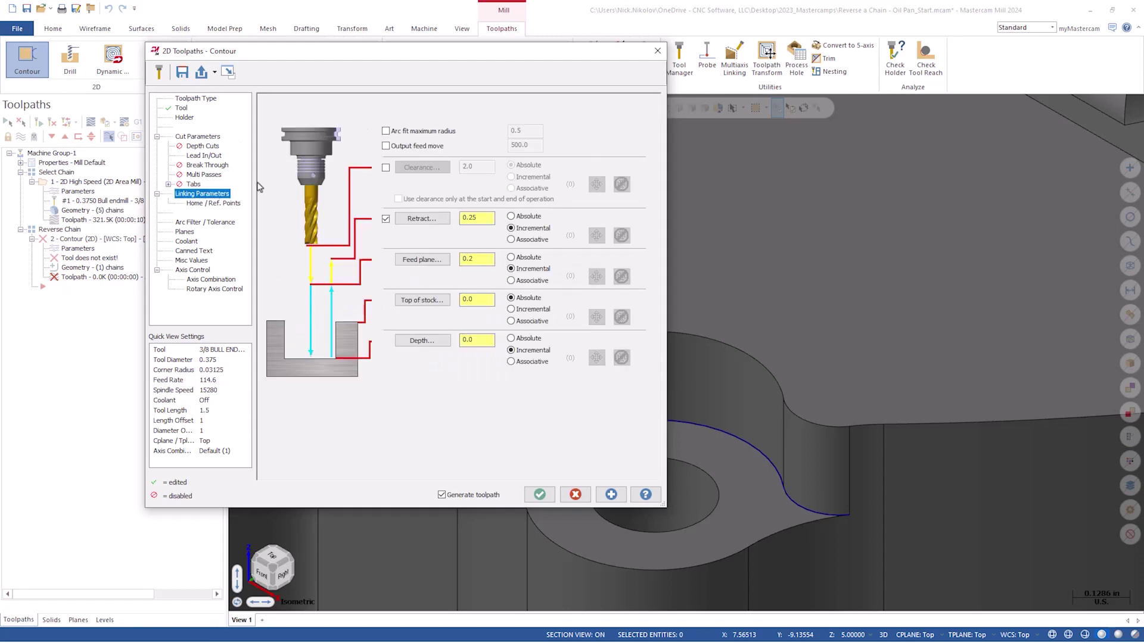
left_click(386, 168)
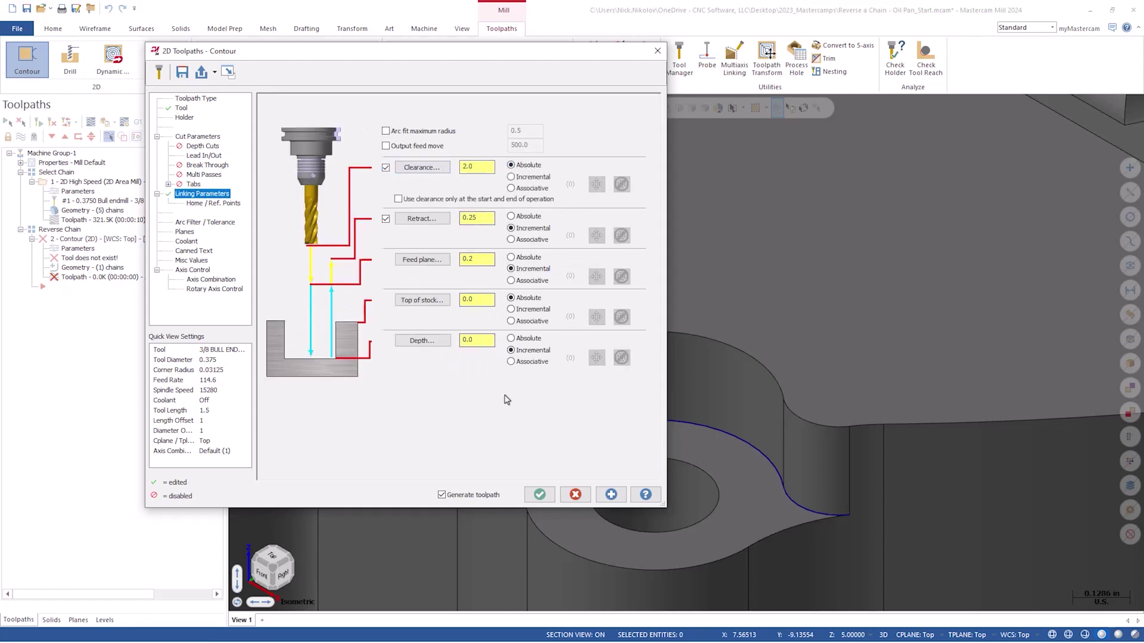
Generate the contour toolpath and reopen its chain list from the isometric view
left_click(540, 494)
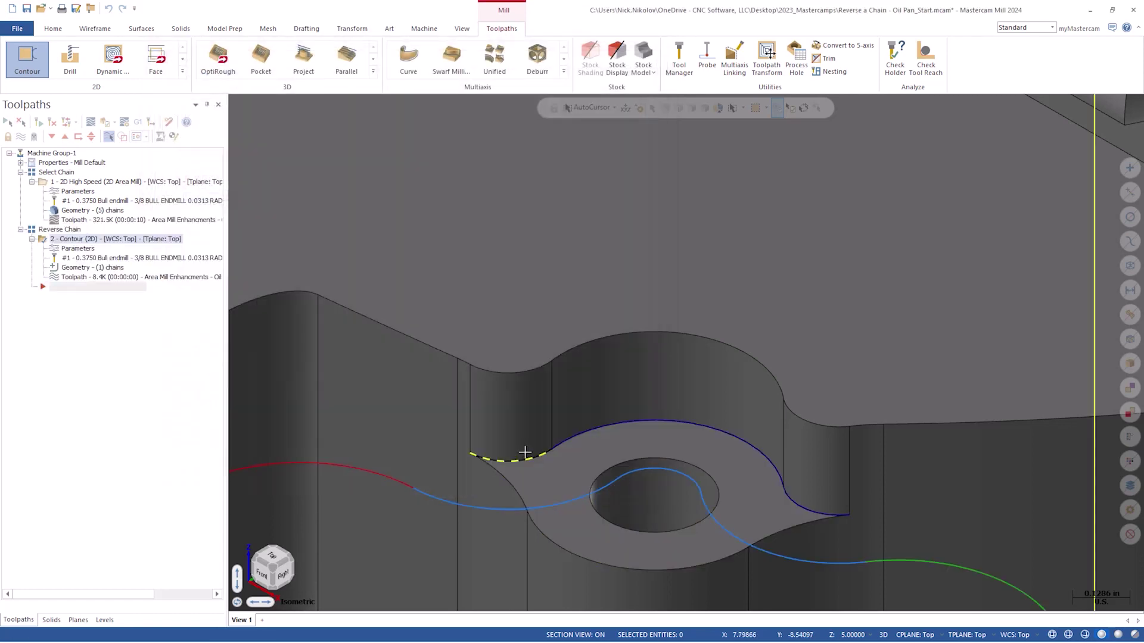
left_click(273, 567)
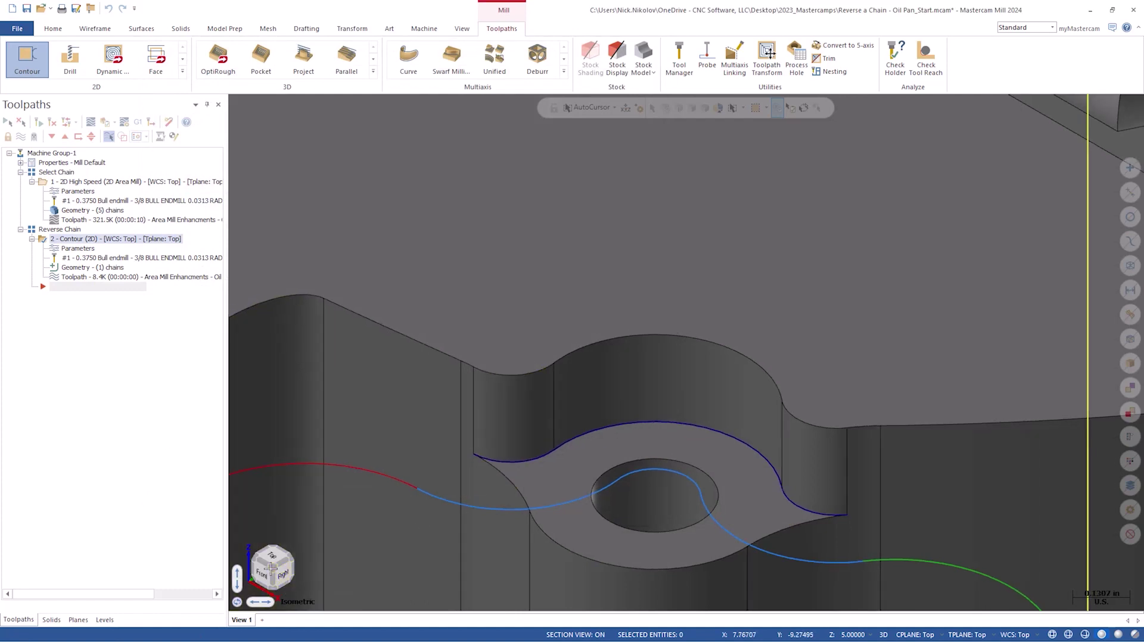
left_click(88, 268)
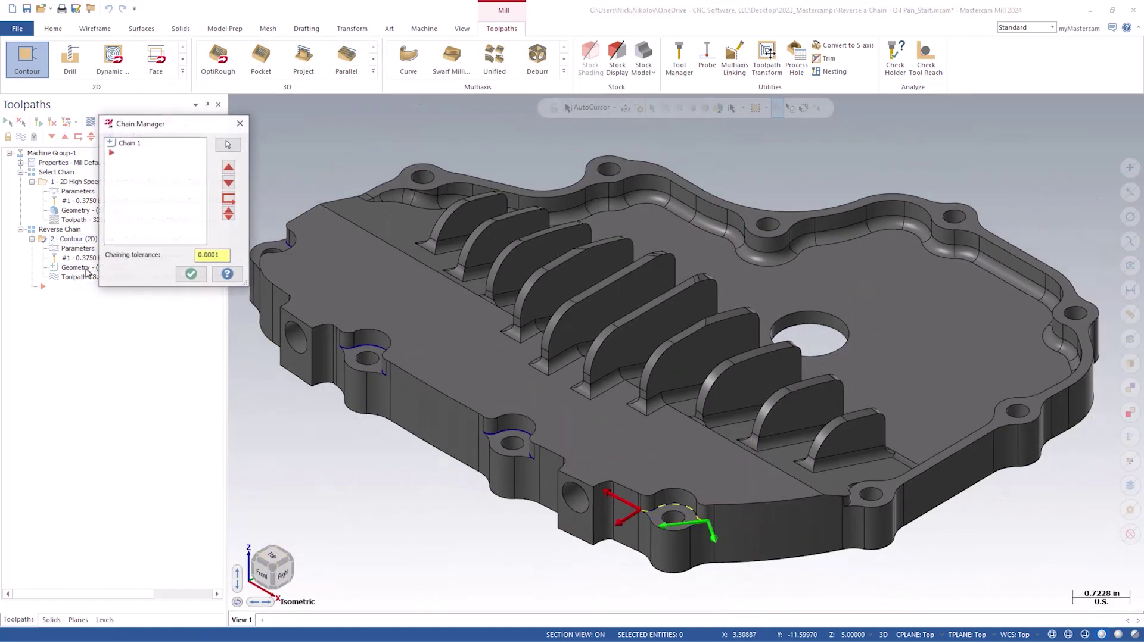
From the Front view, add the middle, next-left and leftmost front pocket arcs as chains
right_click(159, 209)
left_click(183, 213)
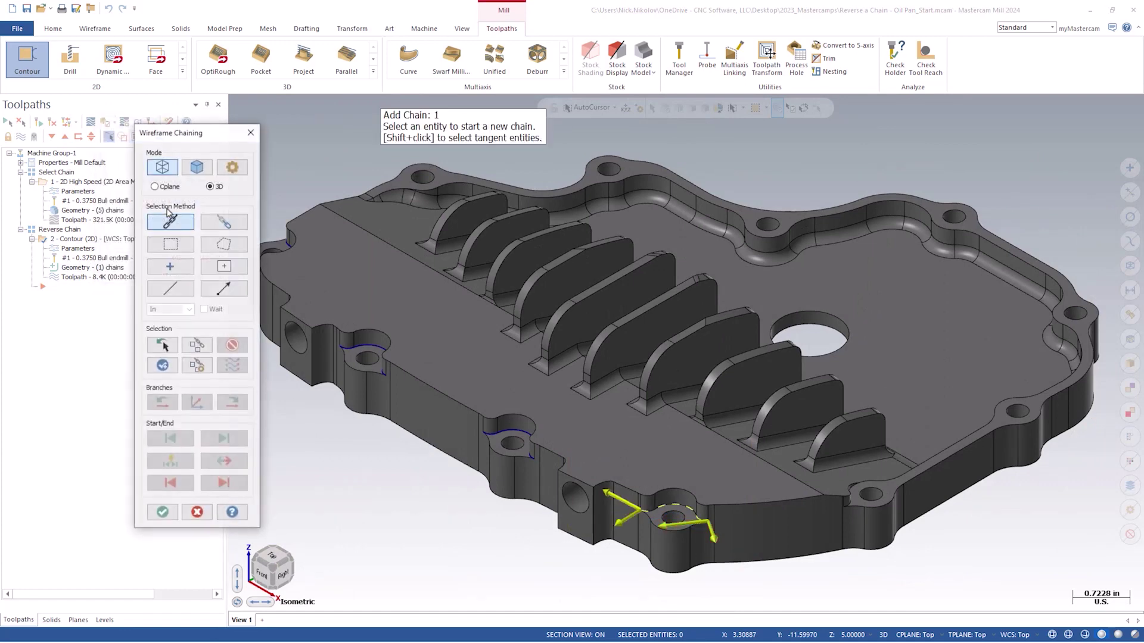
left_click(262, 560)
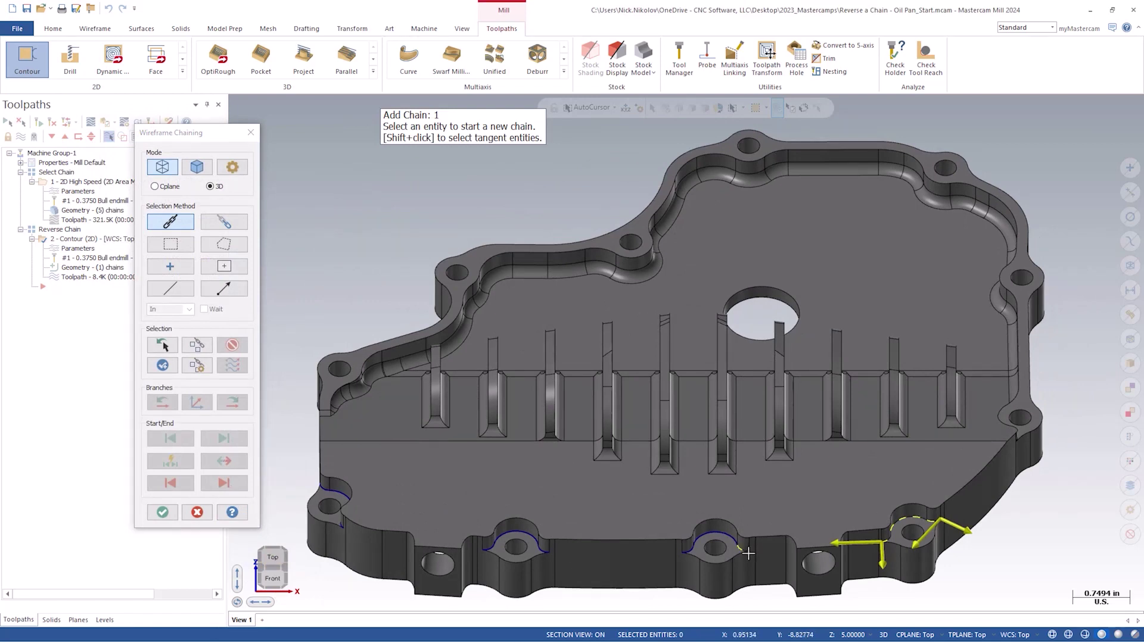
left_click(747, 555)
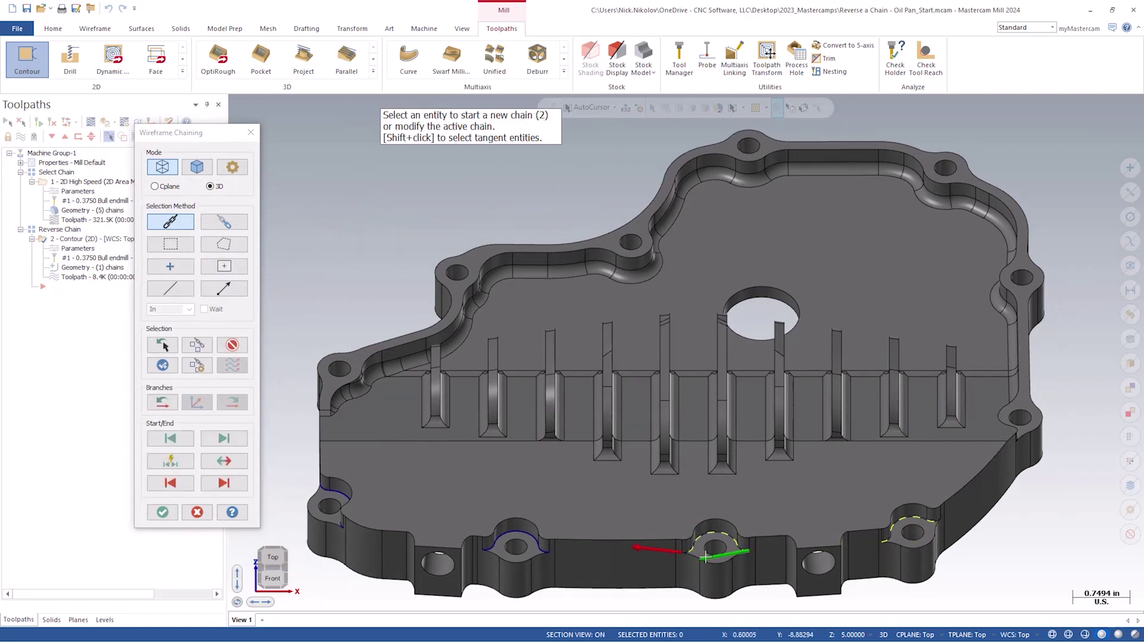
left_click(497, 543)
left_click(347, 527)
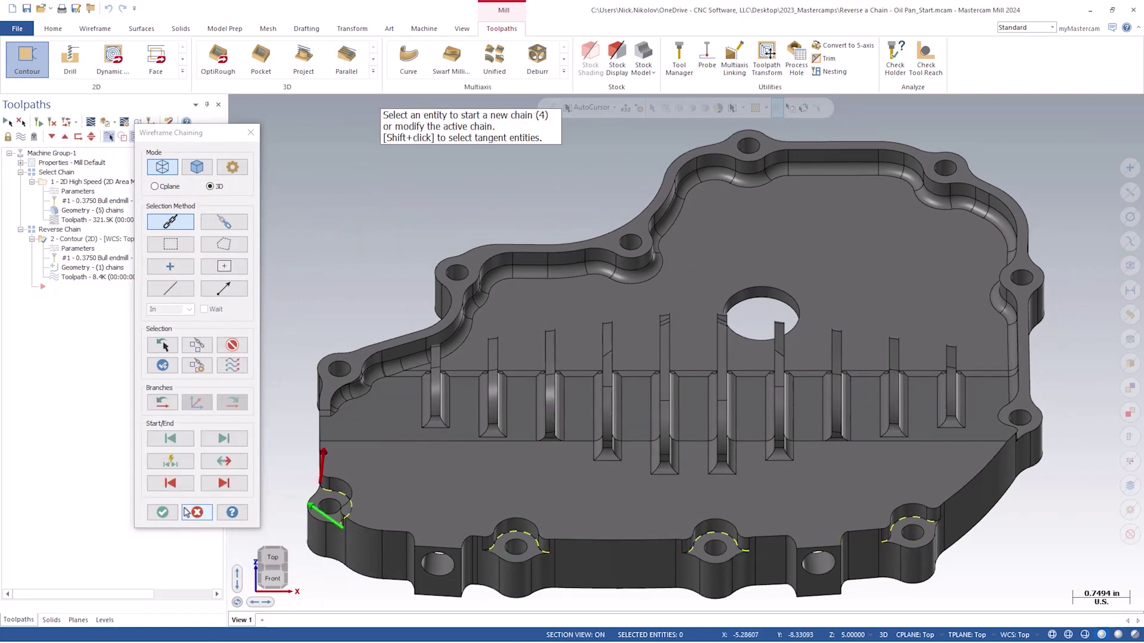
left_click(163, 512)
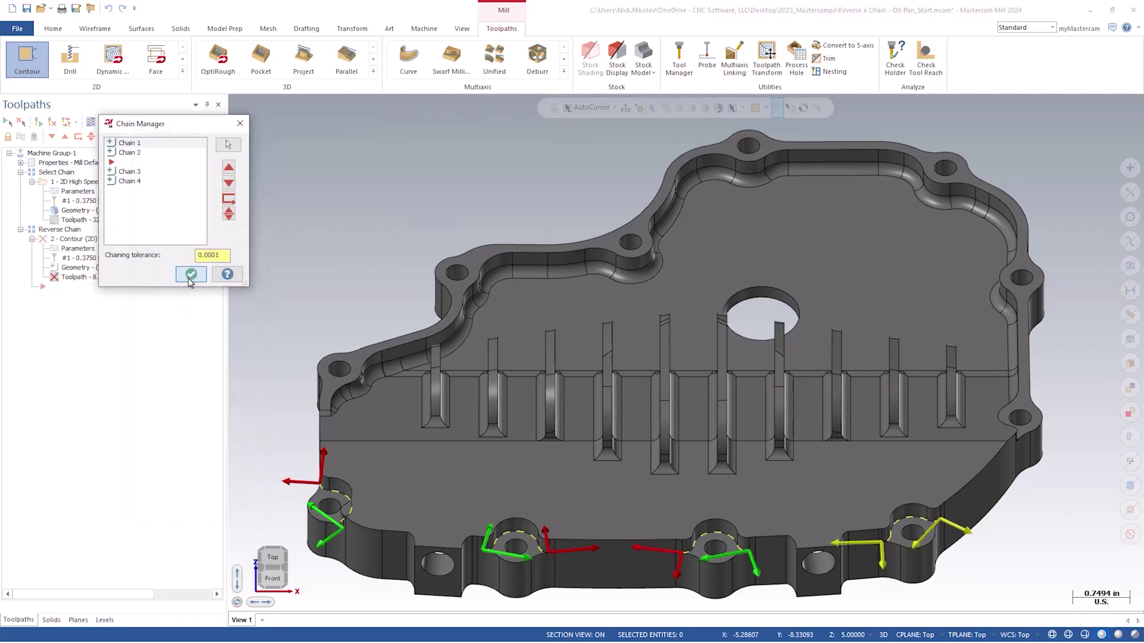
left_click(191, 274)
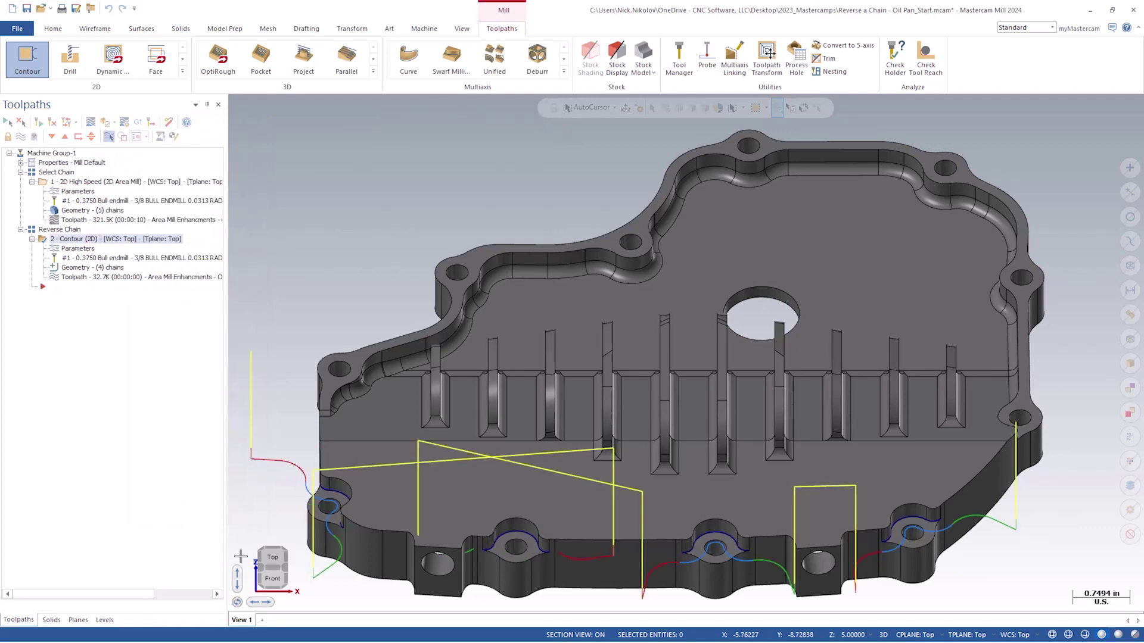
Return to isometric and reopen the contour's Geometry (4 chains) in Chain Manager
left_click(282, 572)
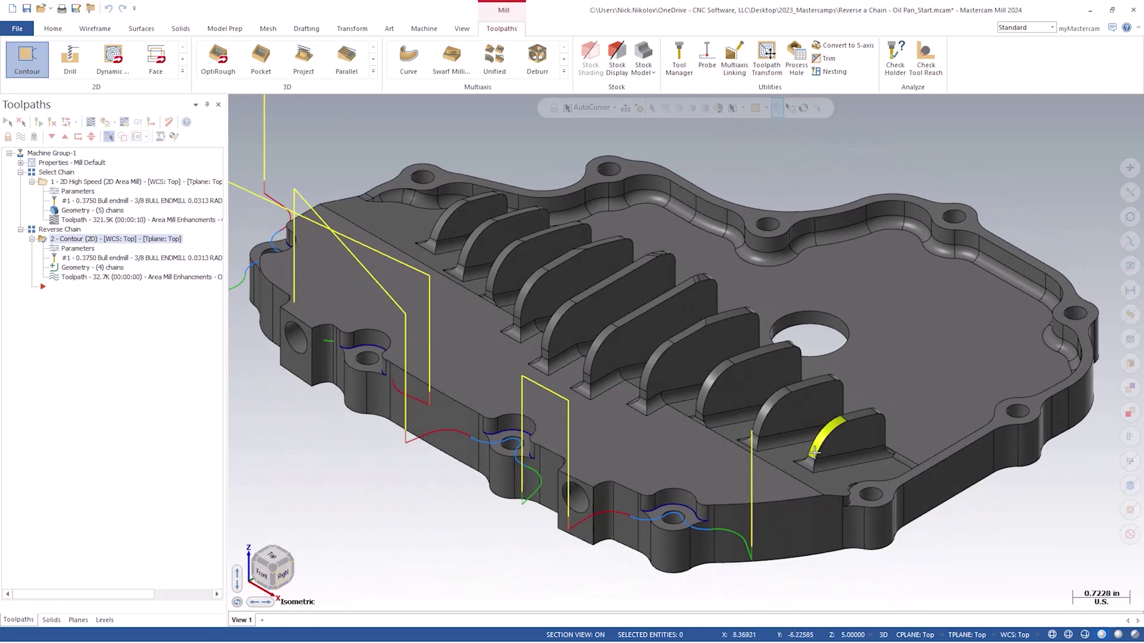
scroll(768, 447, "down", 2)
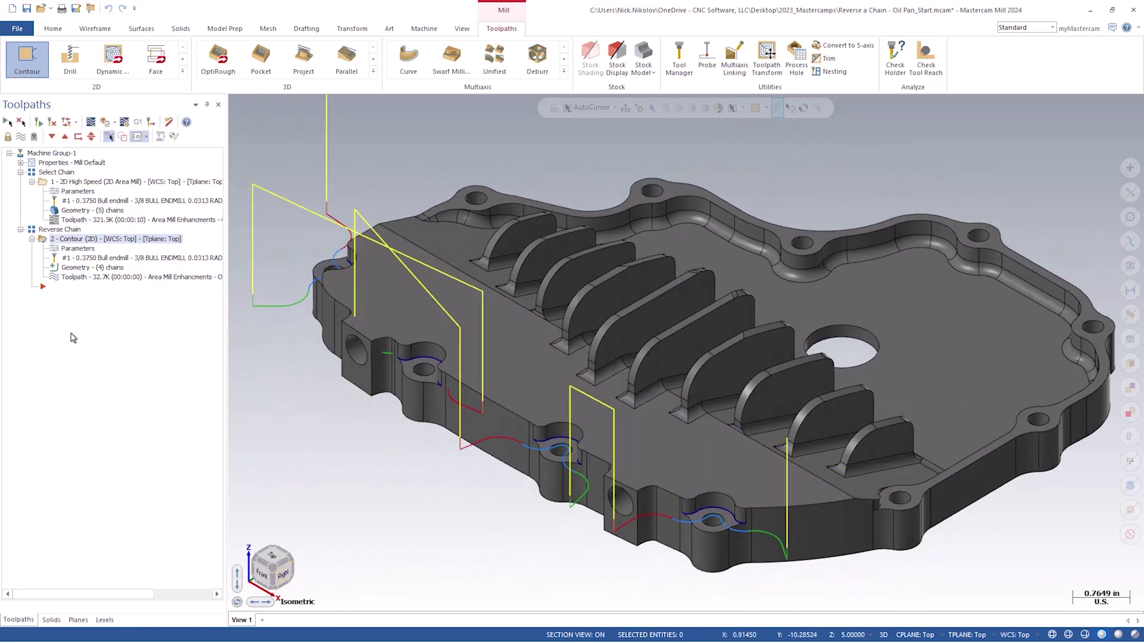
left_click(82, 268)
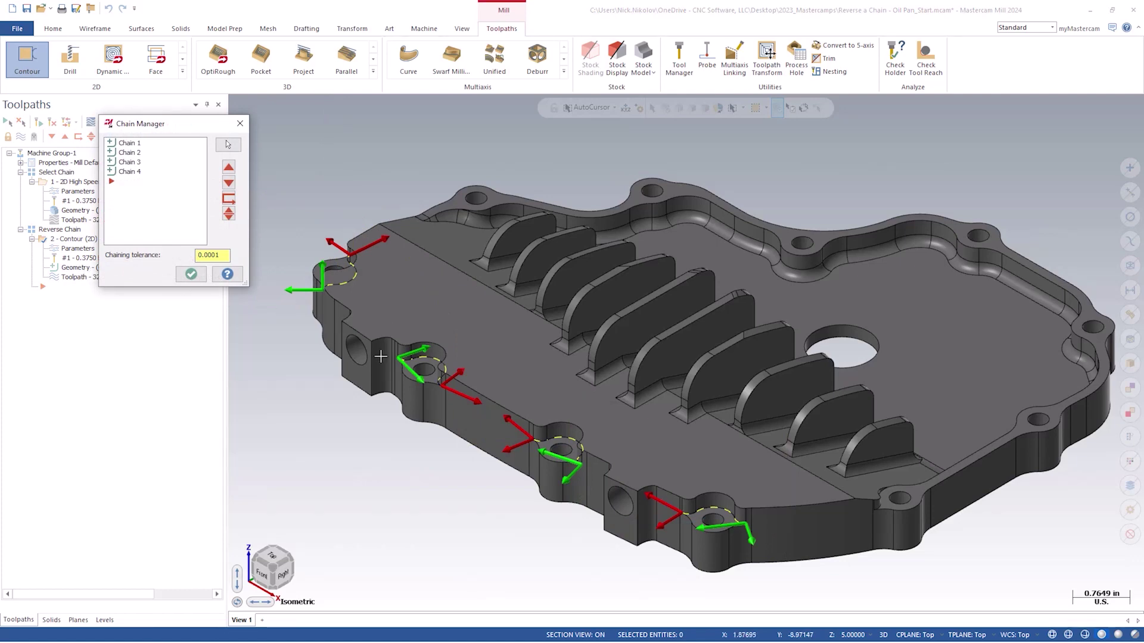
Reverse Chain 3, regenerate the contour toolpath, and reopen its chain list
left_click(416, 369)
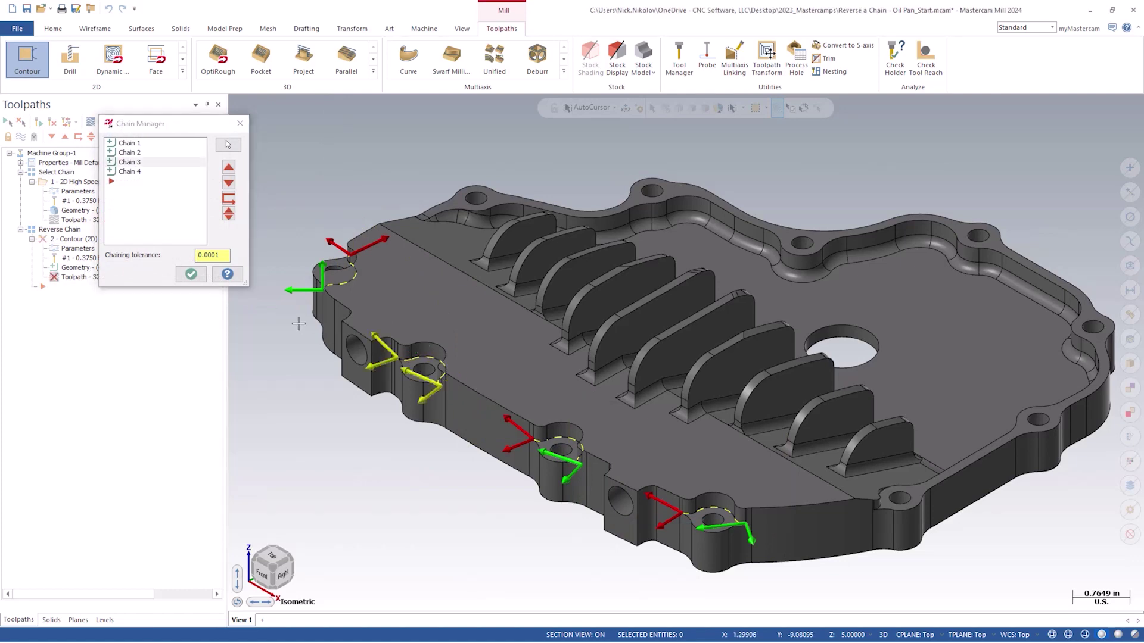
left_click(191, 273)
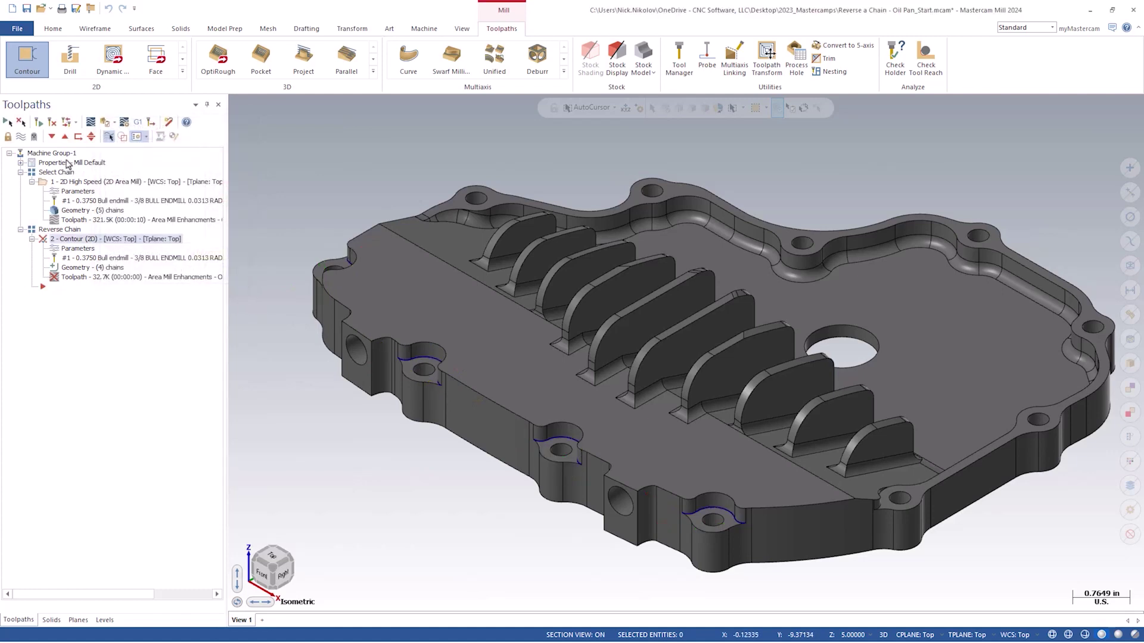
left_click(39, 122)
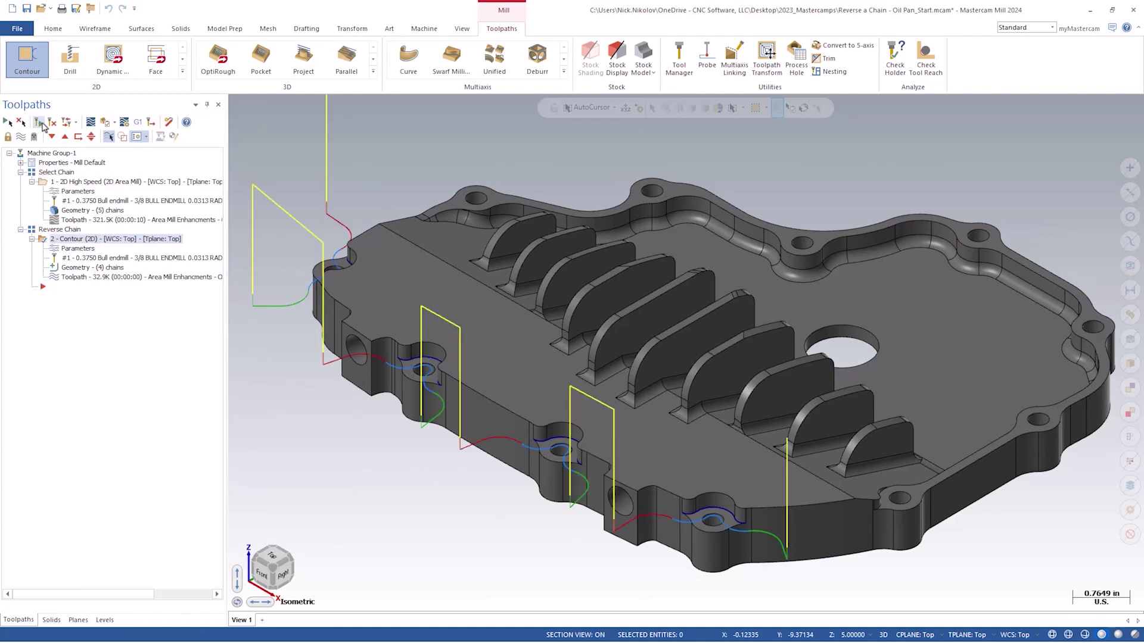
left_click(90, 272)
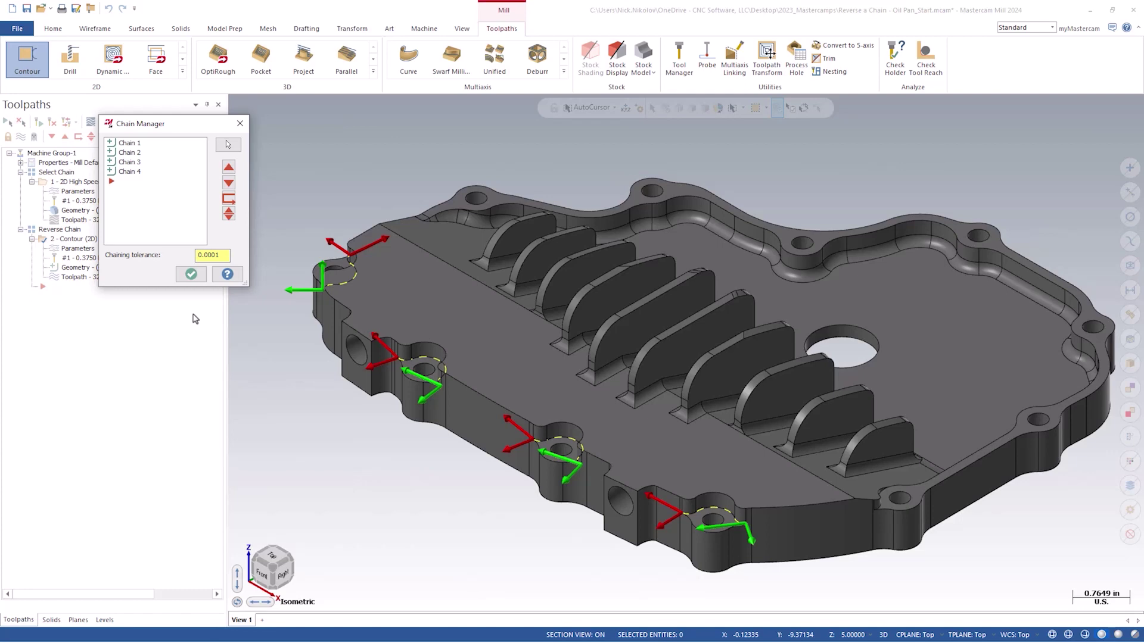
Reverse Chain 3 again and switch Chain 1's cutting side, then accept the edits
left_click(381, 365)
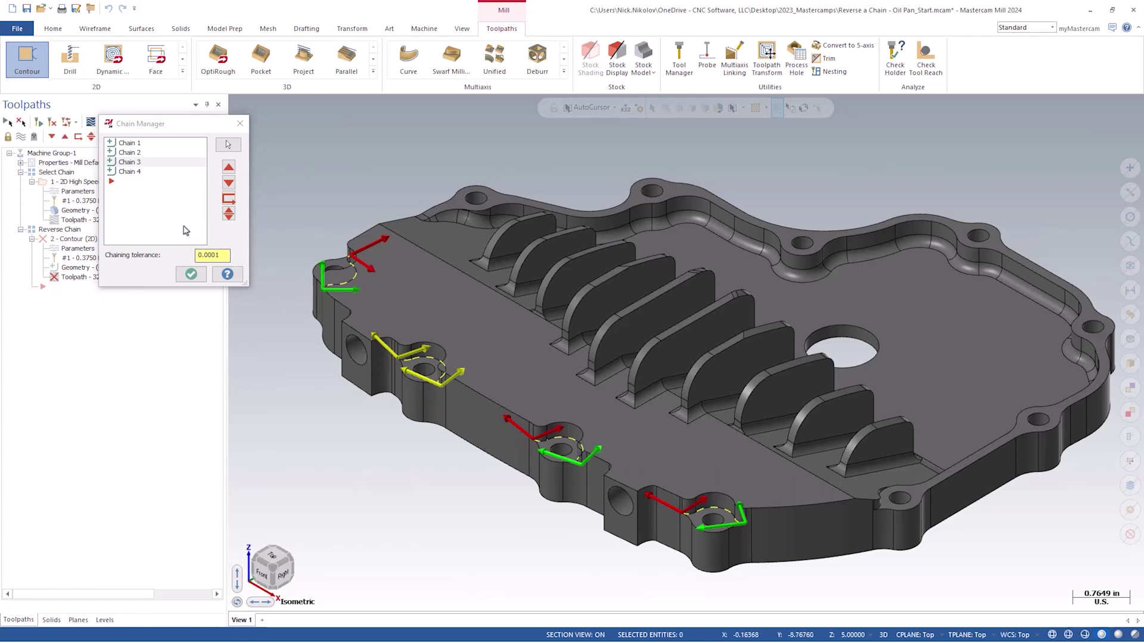
right_click(176, 221)
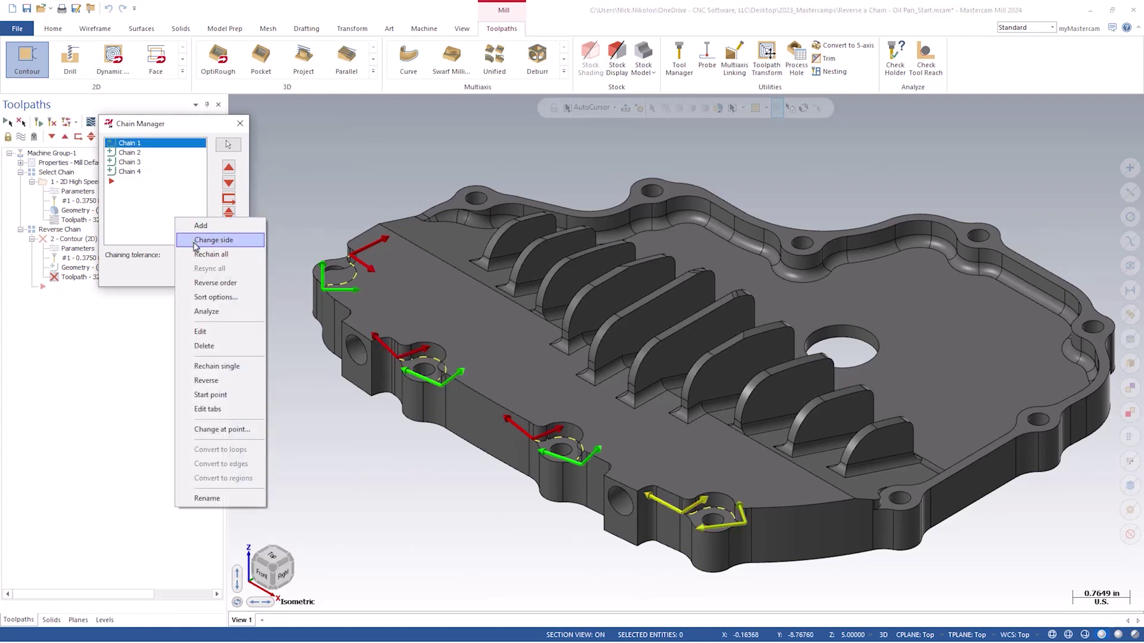
left_click(196, 242)
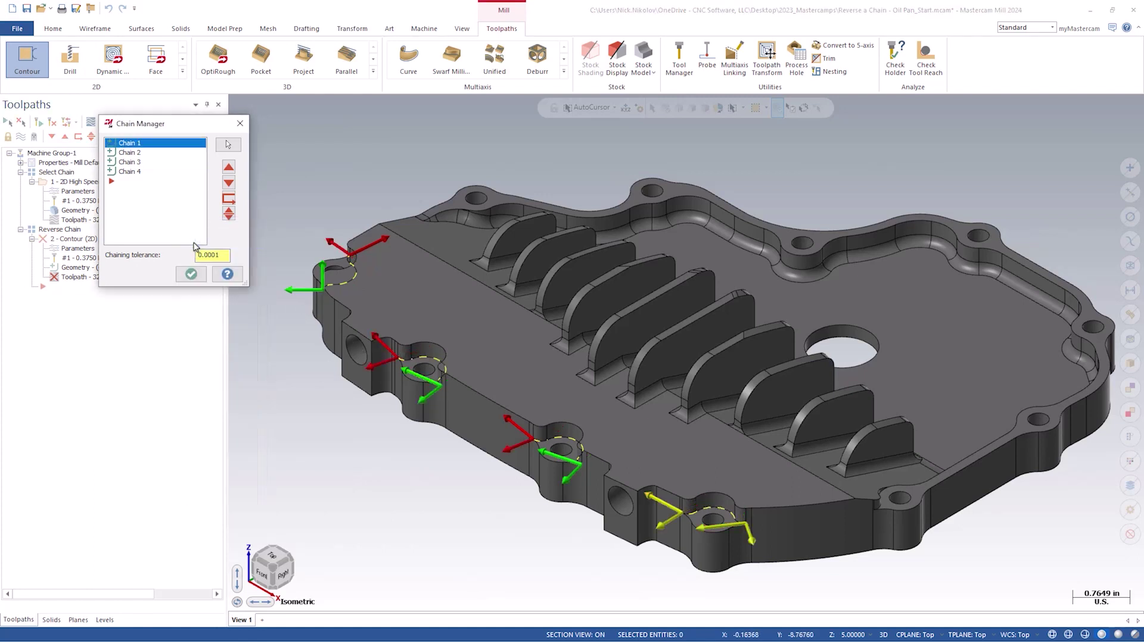
left_click(191, 274)
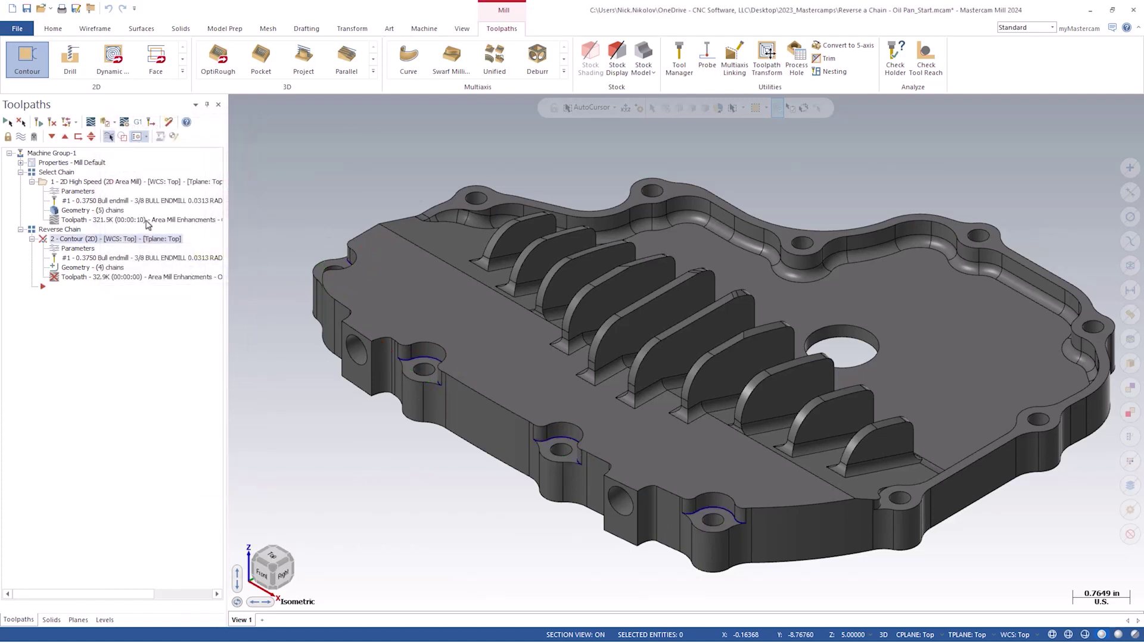
Regenerate the dirty contour toolpath and open the 2D High Speed operation's five-chain geometry
left_click(40, 125)
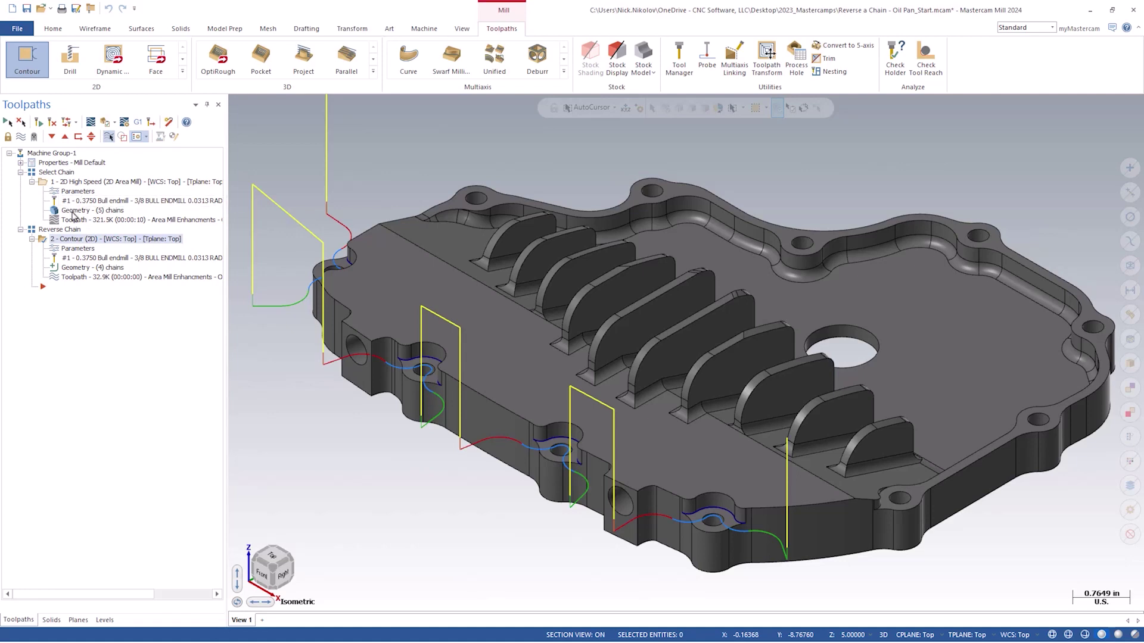
left_click(75, 213)
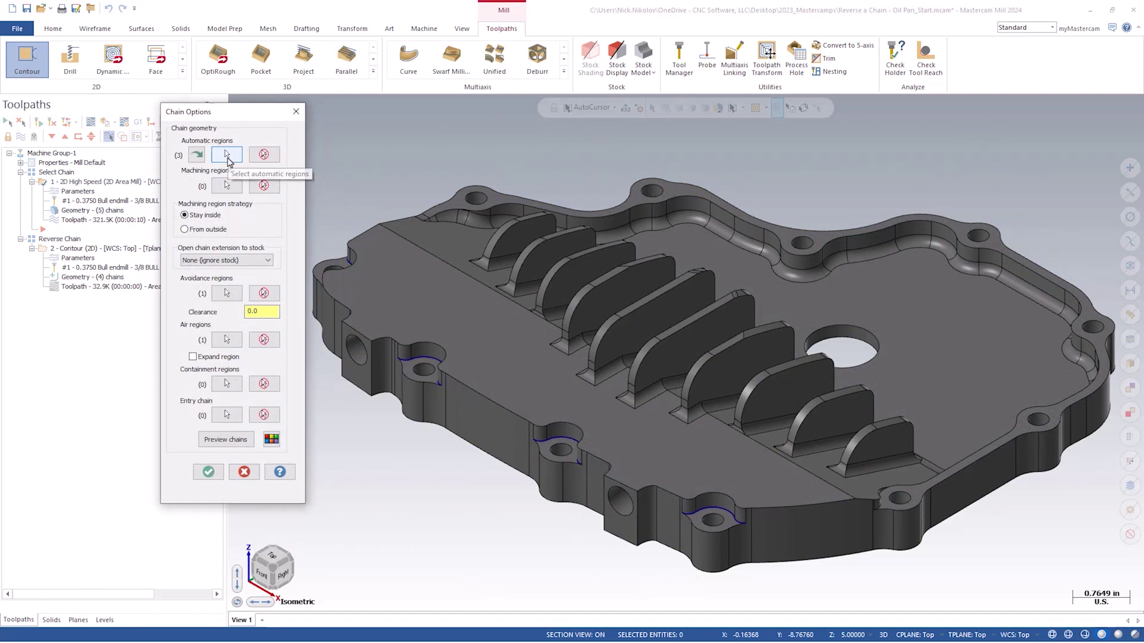
Show the automatic region chains, Solid Chain 5, 7 and 9, in Chain Manager
left_click(227, 158)
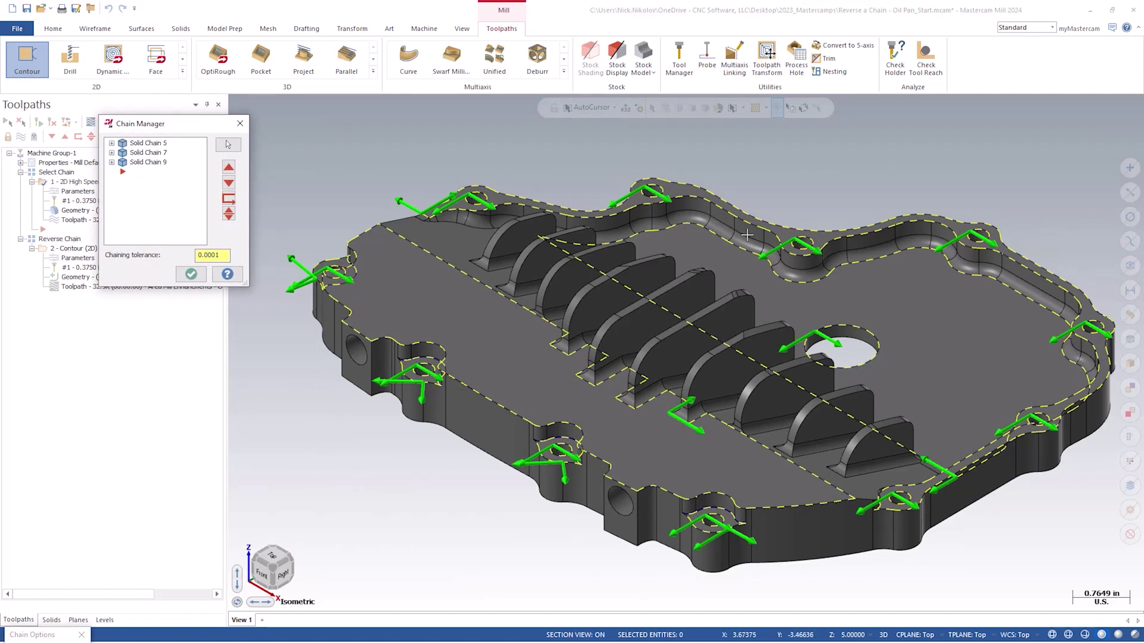
Inspect the outer rim and pocket floor faces, then confirm the arrow display settings
left_click(774, 250)
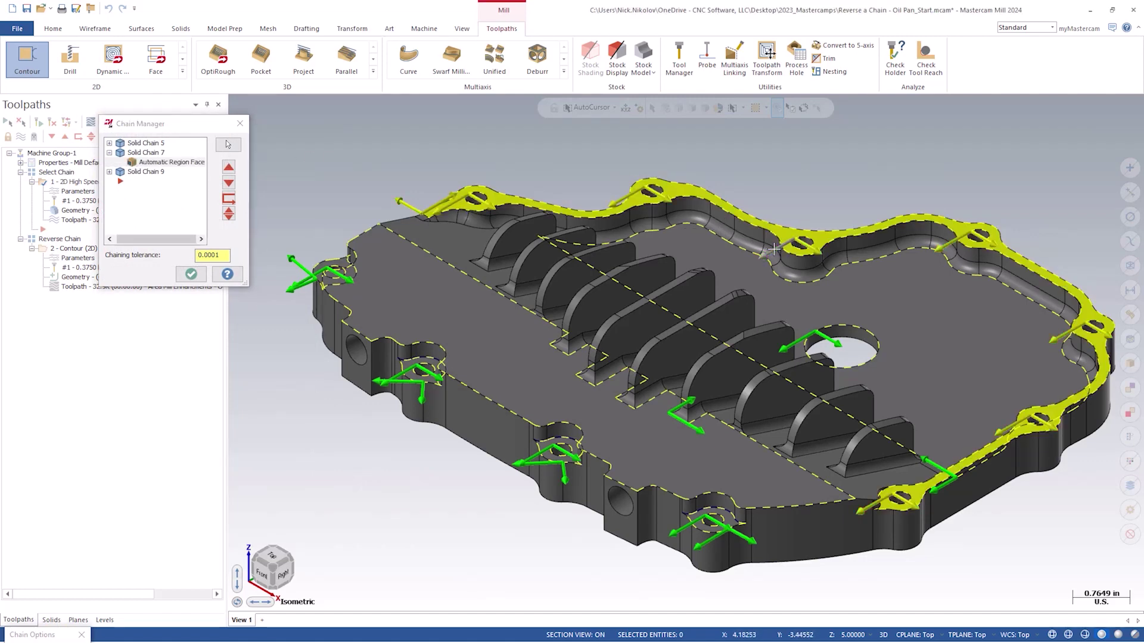
left_click(807, 338)
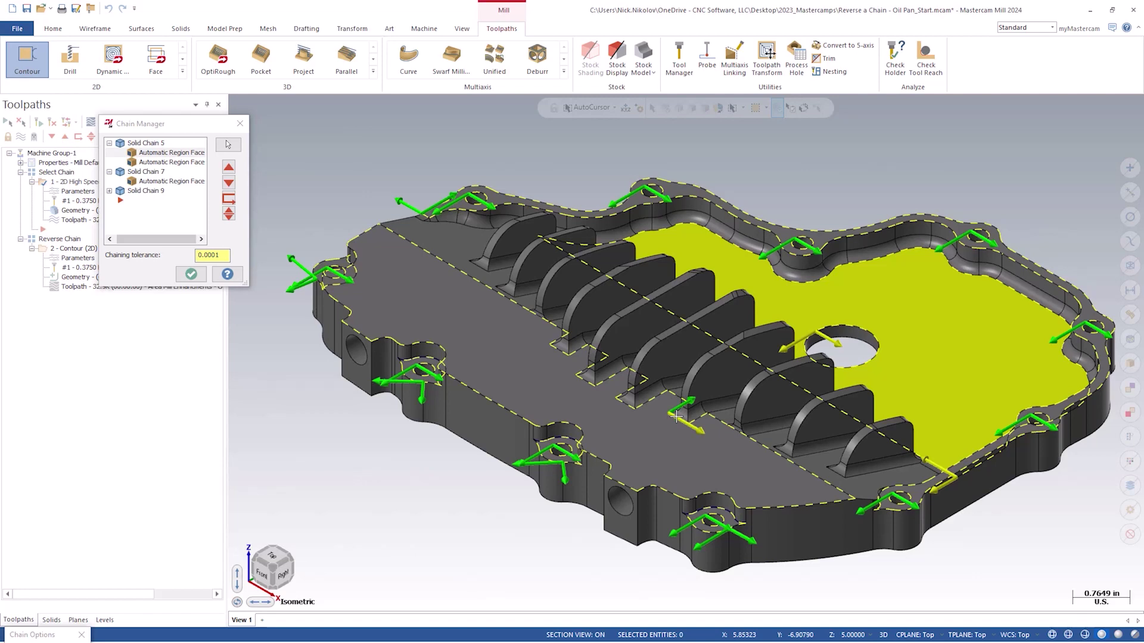
left_click(229, 144)
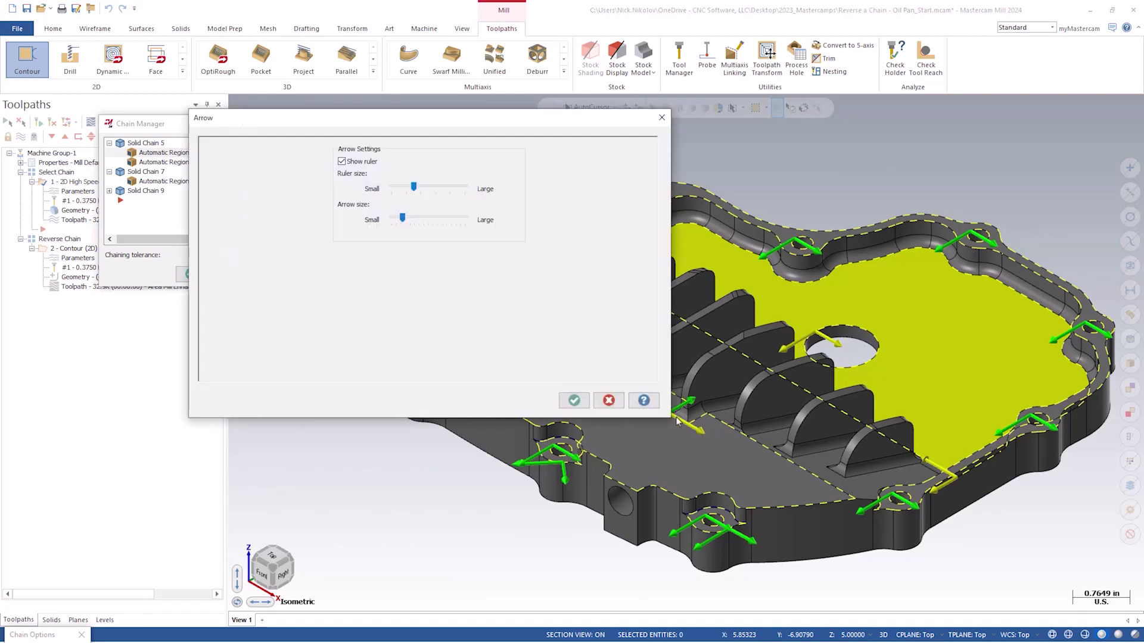
left_click(575, 402)
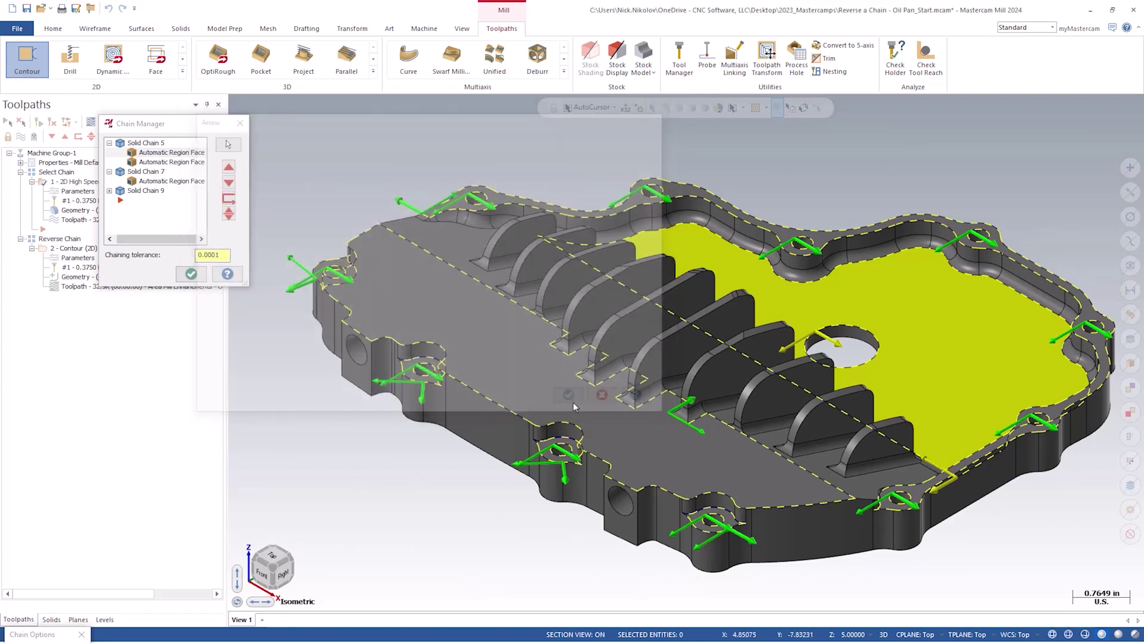
left_click(192, 274)
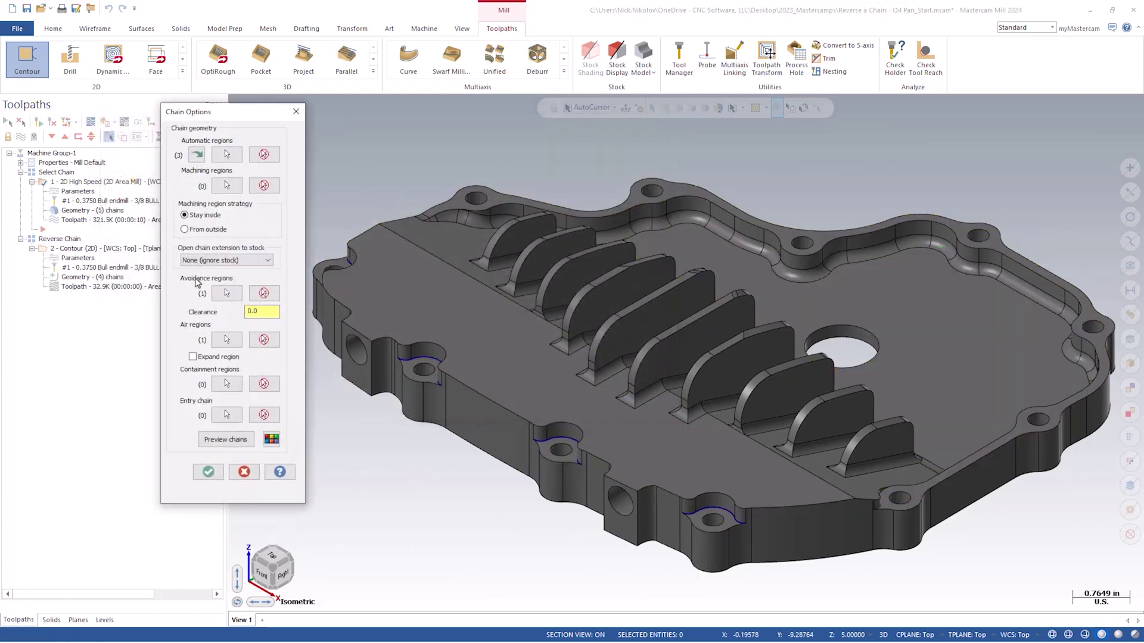